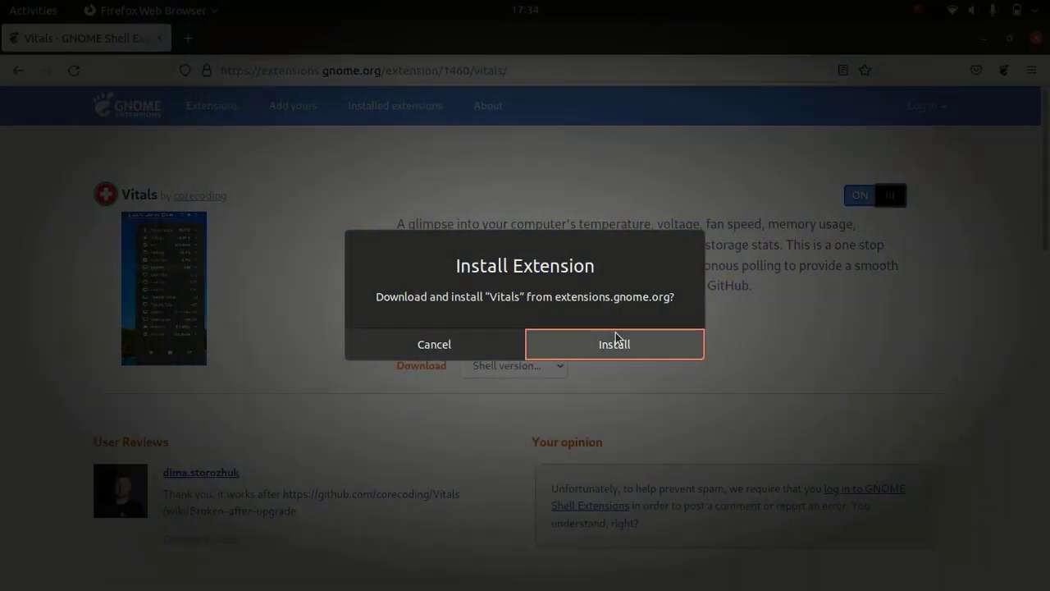
Step: Confirm the Vitals extension install and close Firefox
click(616, 338)
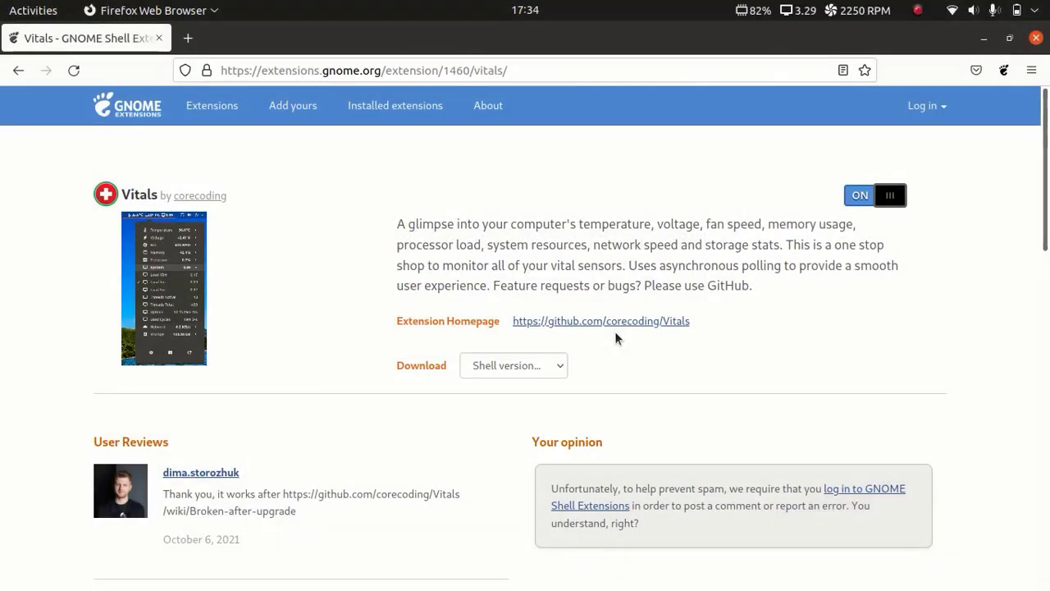
click(1036, 39)
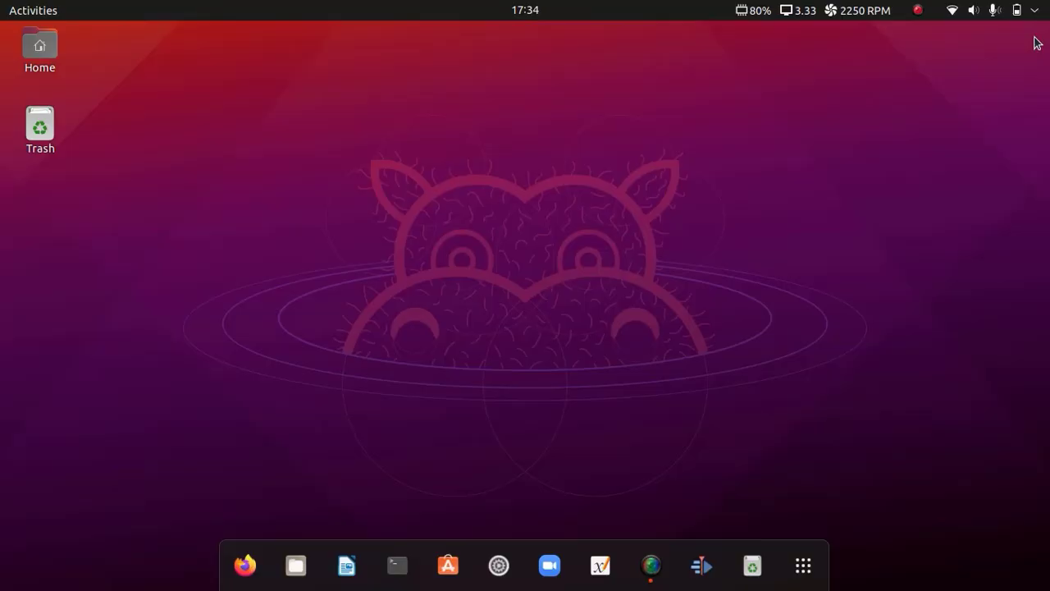
Step: In the Vitals menu, tick Average under Voltage, leaving BAT0 in0 unticked
click(833, 11)
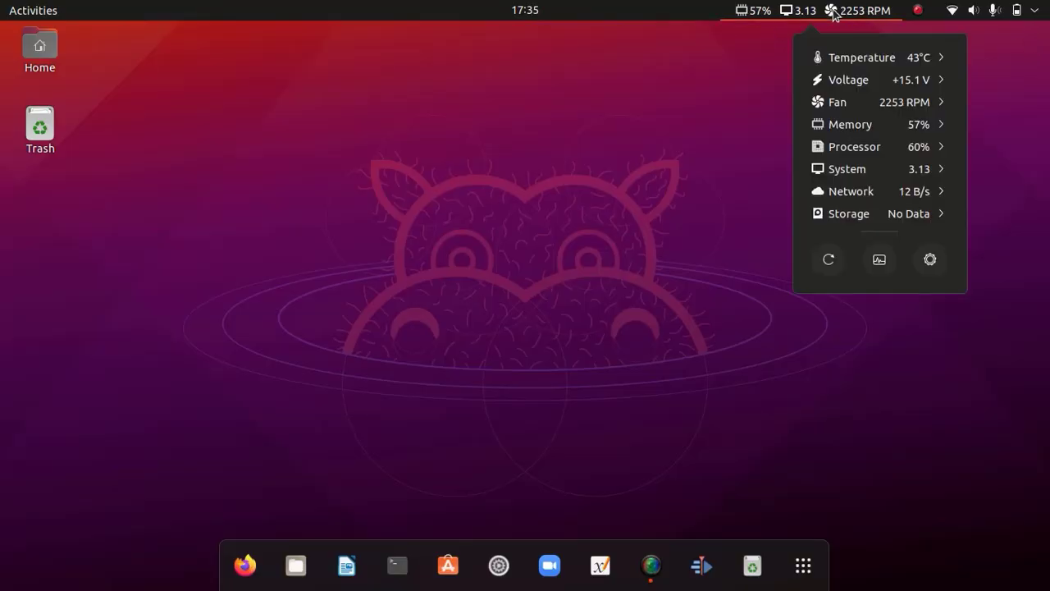
click(886, 64)
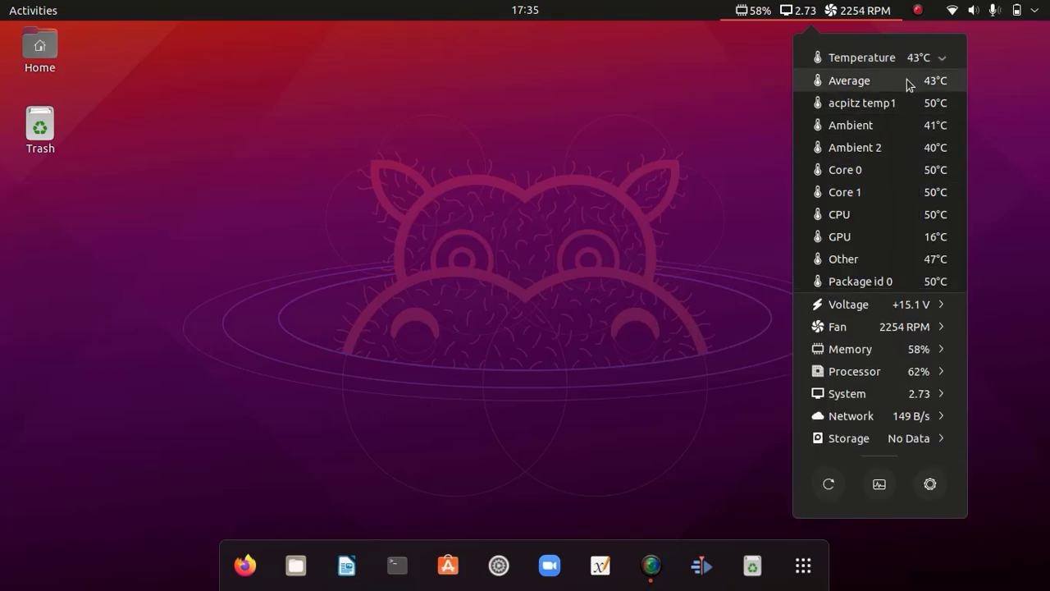
click(942, 58)
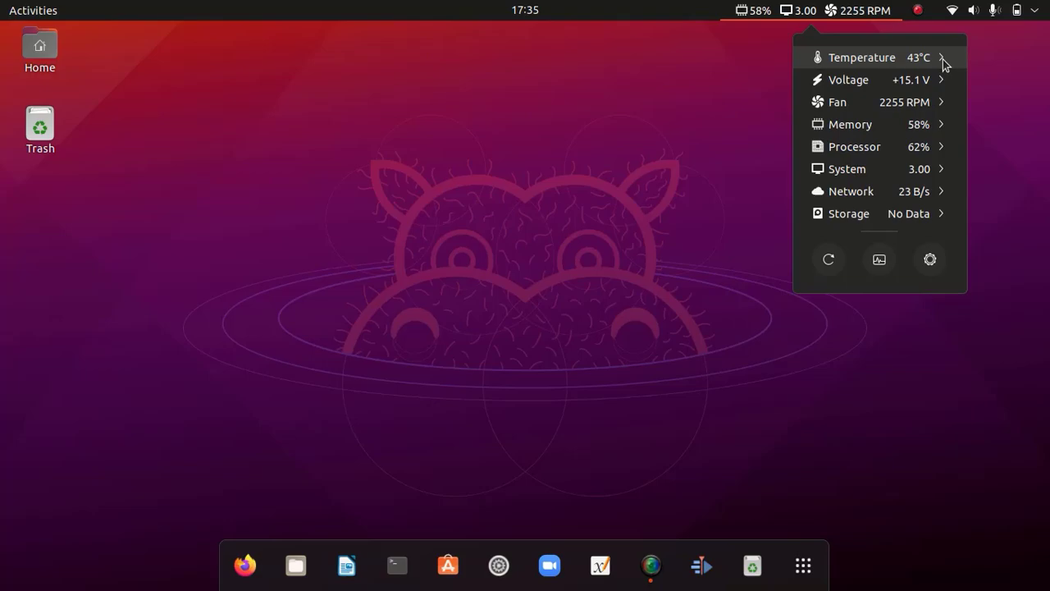
click(878, 86)
click(884, 104)
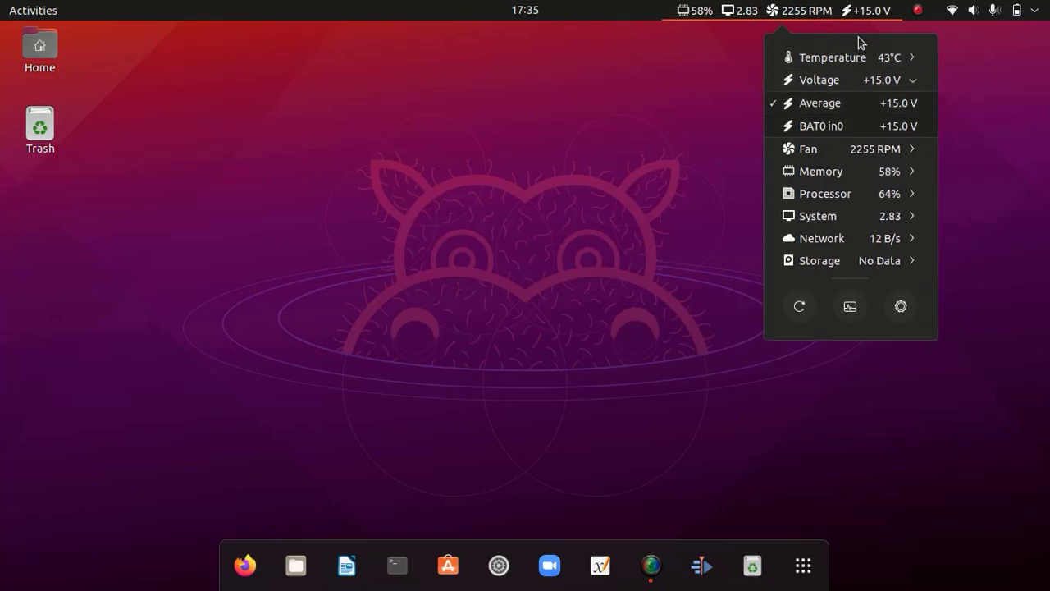
click(806, 125)
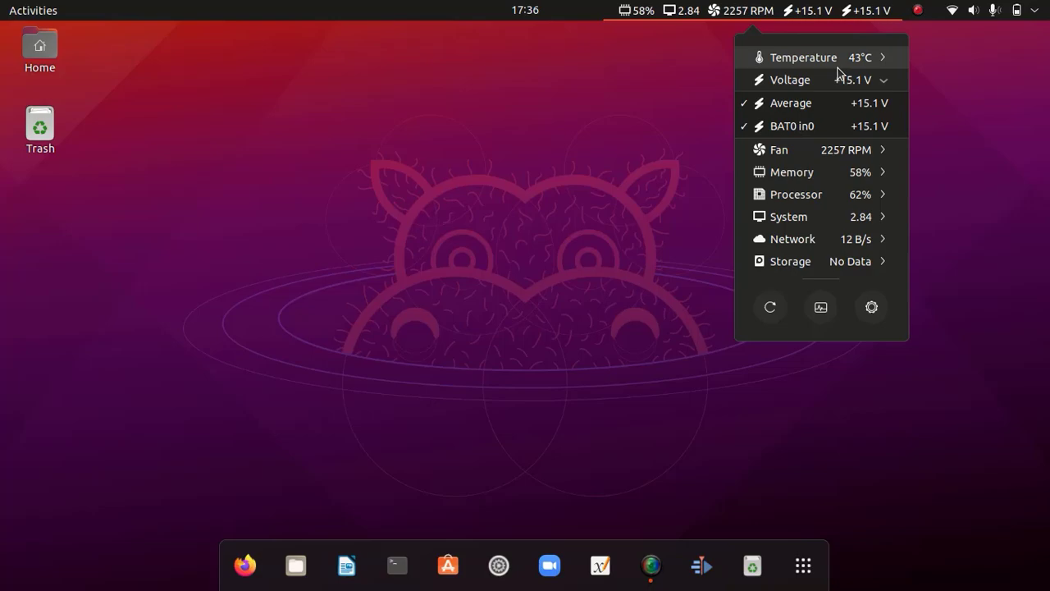
click(812, 125)
Step: Browse the Fan, Memory, Processor and Network readings, then dismiss the Vitals menu
click(821, 149)
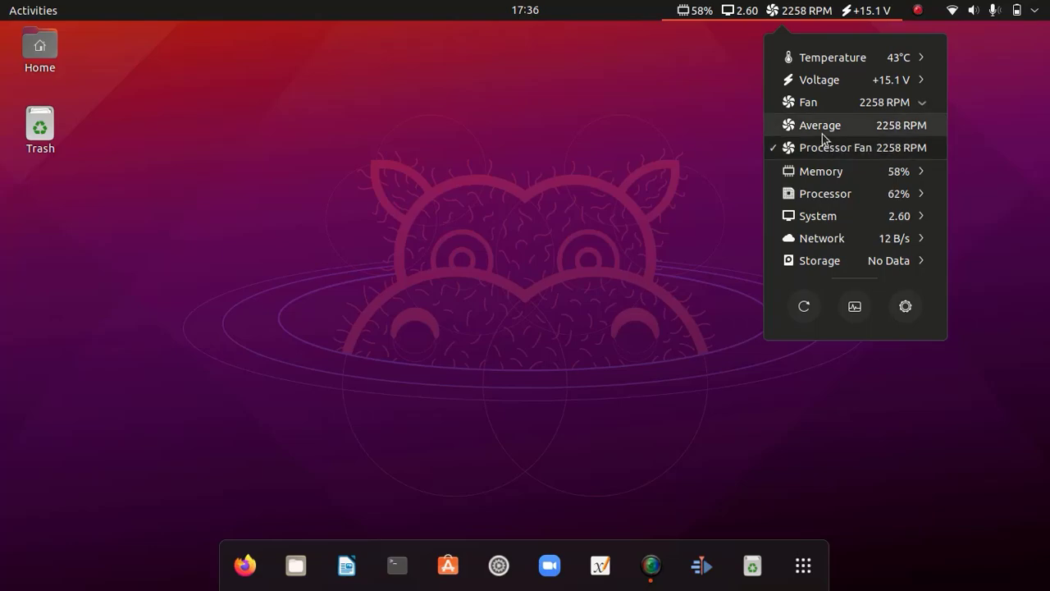
click(849, 168)
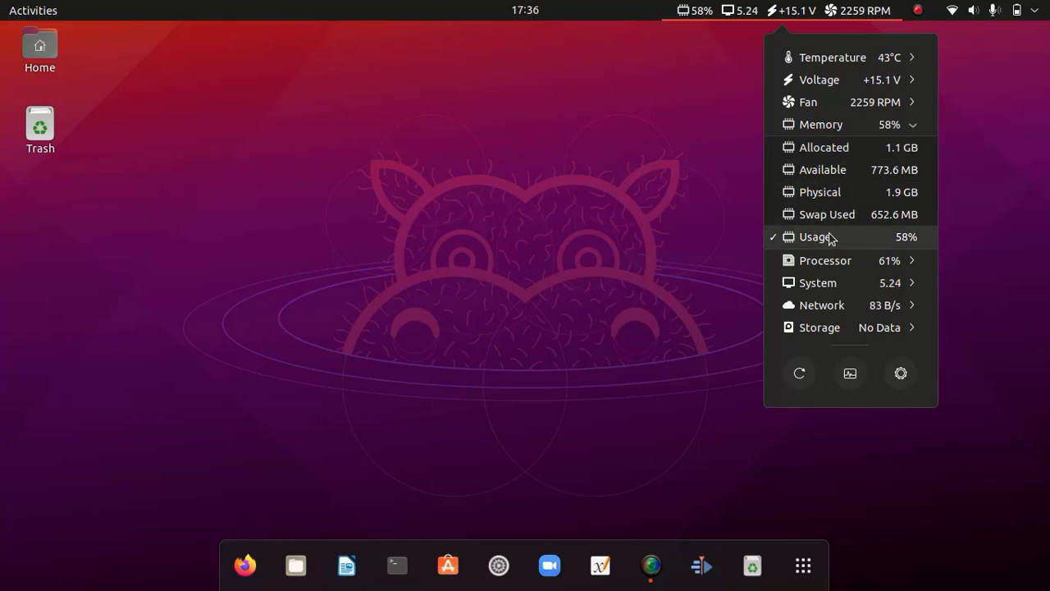
click(817, 264)
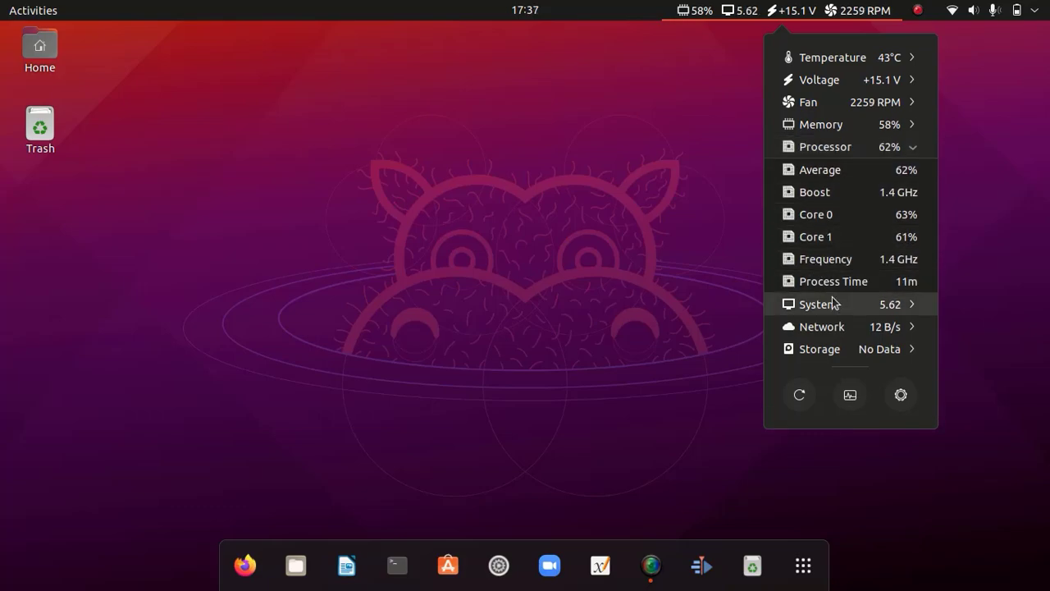
click(829, 326)
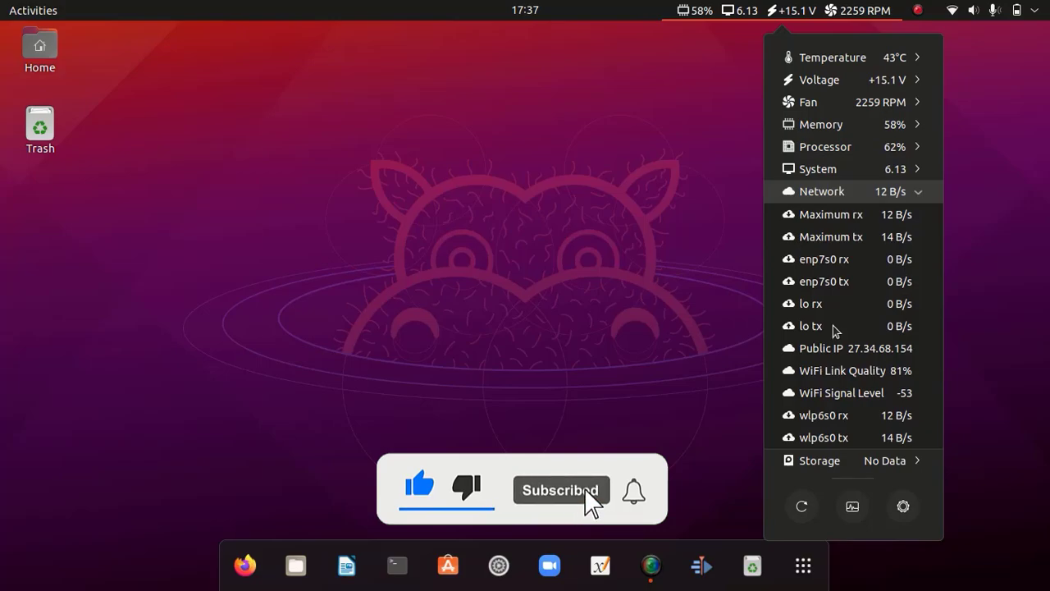
click(686, 307)
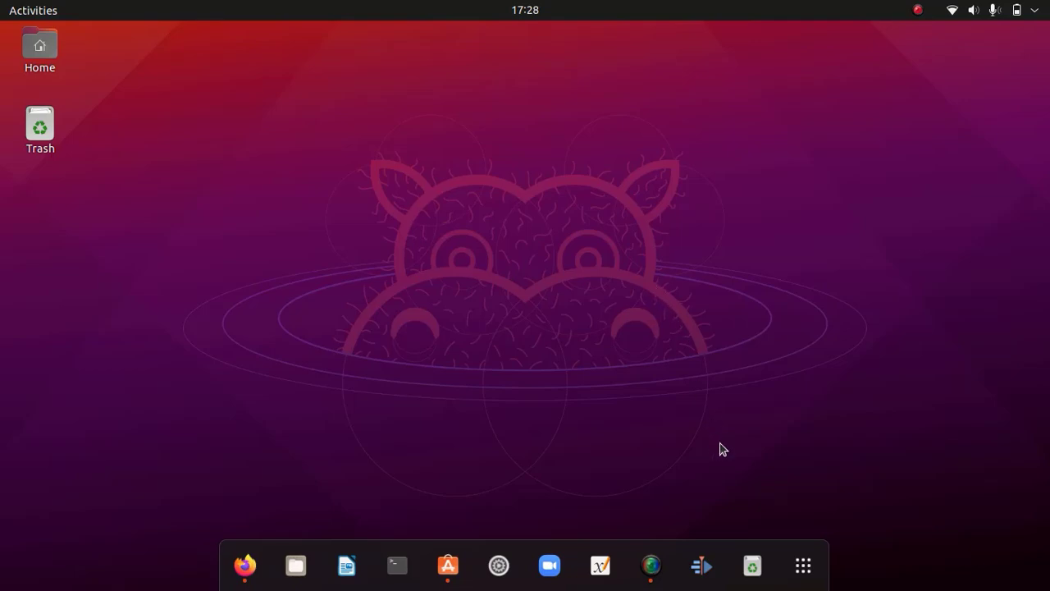
click(499, 565)
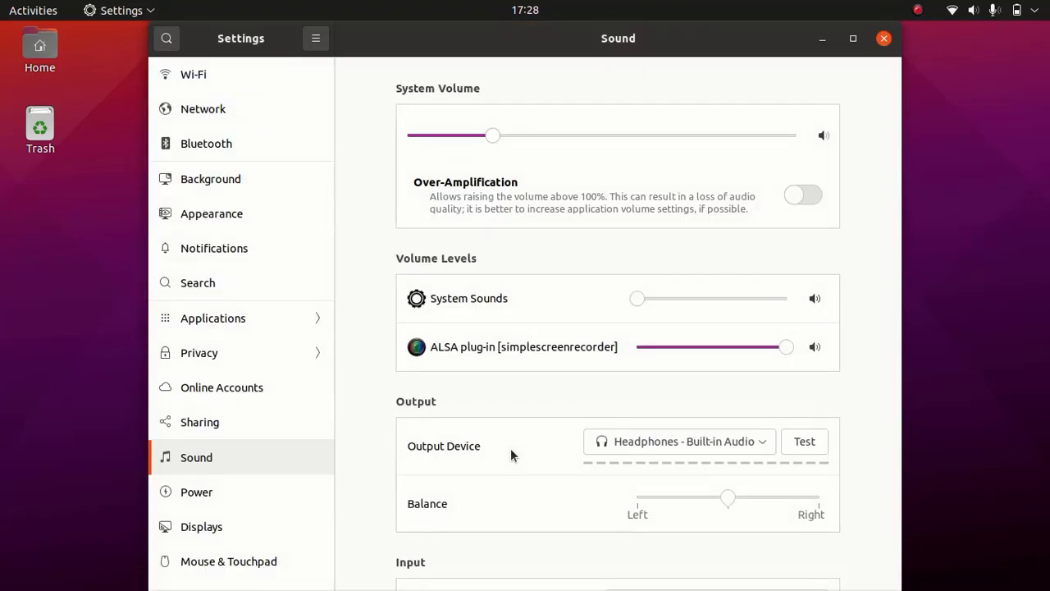
text(info)
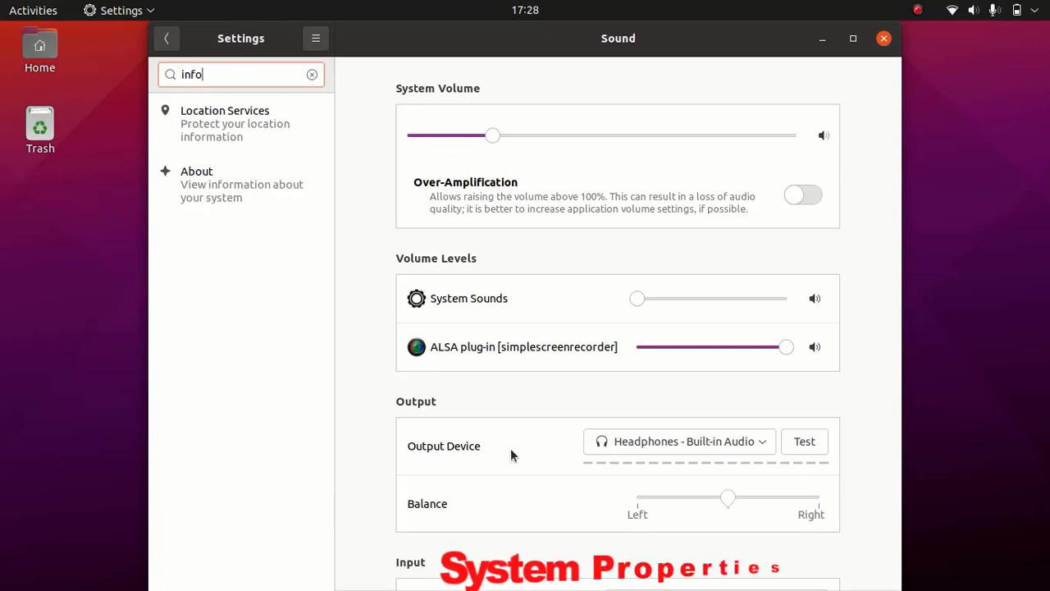
click(215, 199)
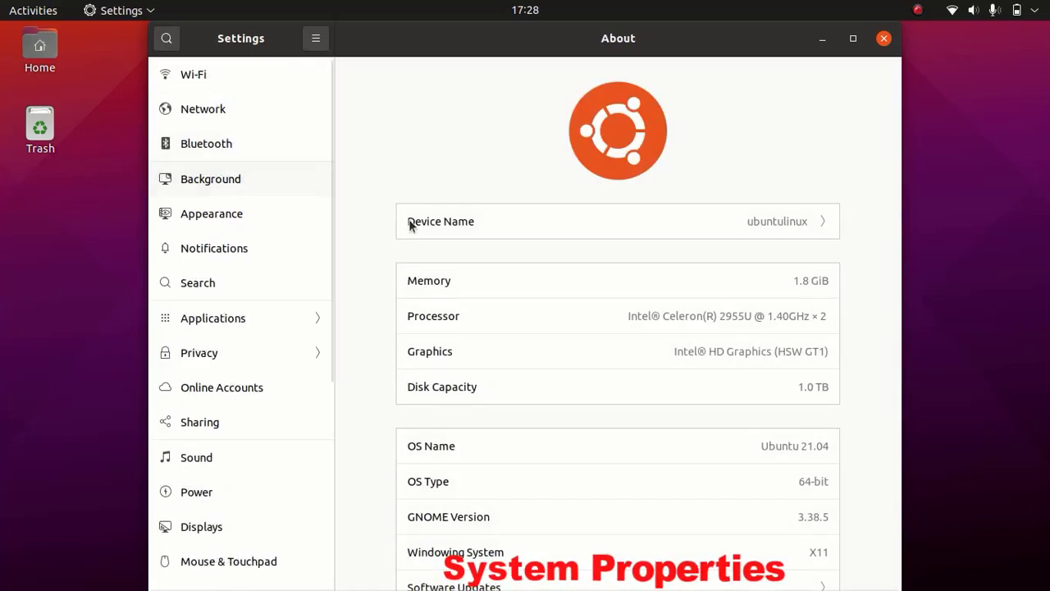
scroll(452, 281, down, 1)
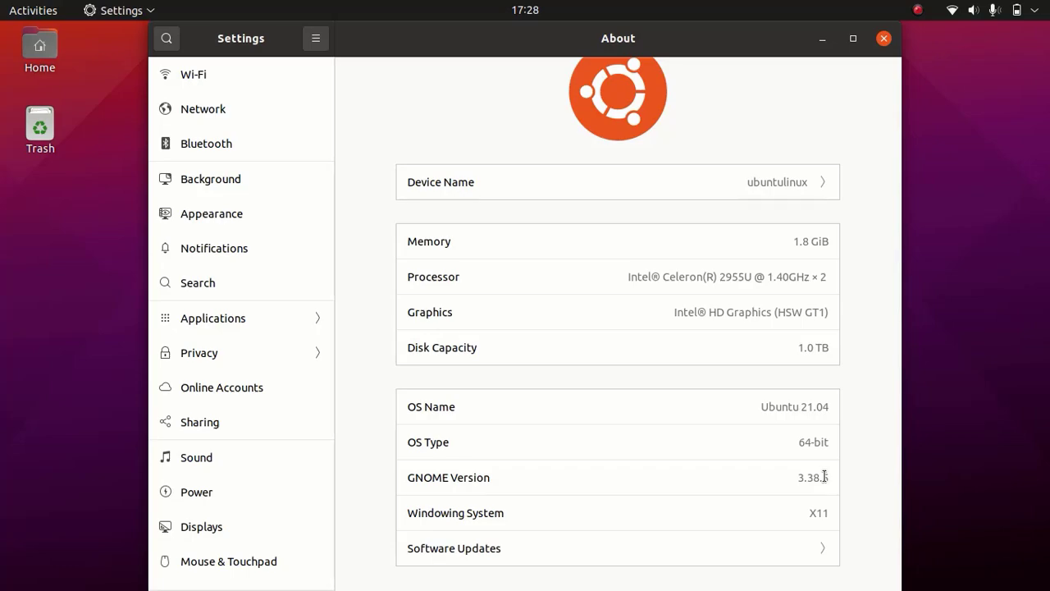
click(885, 39)
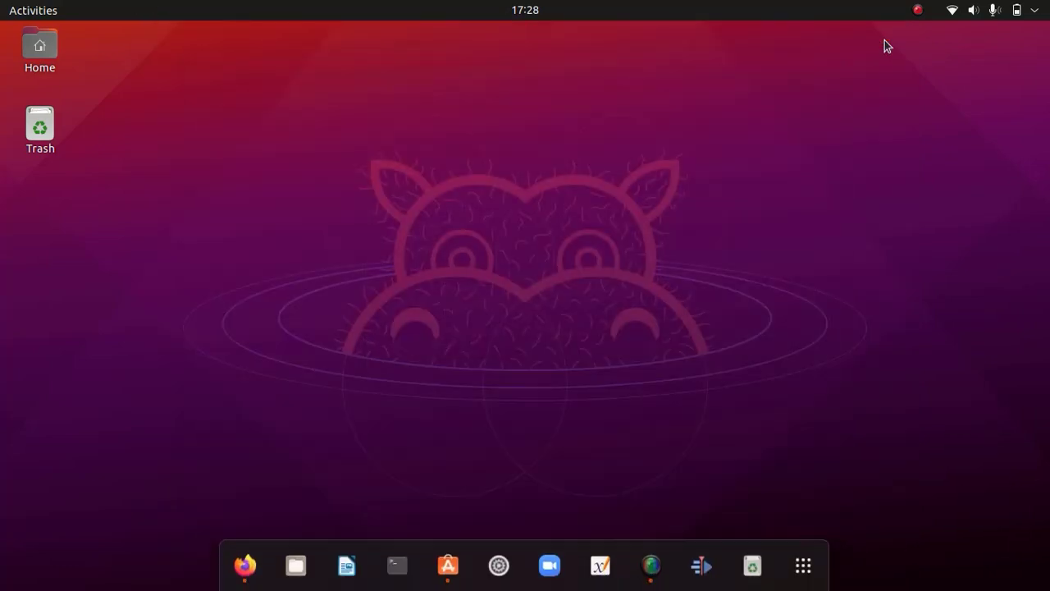
click(443, 564)
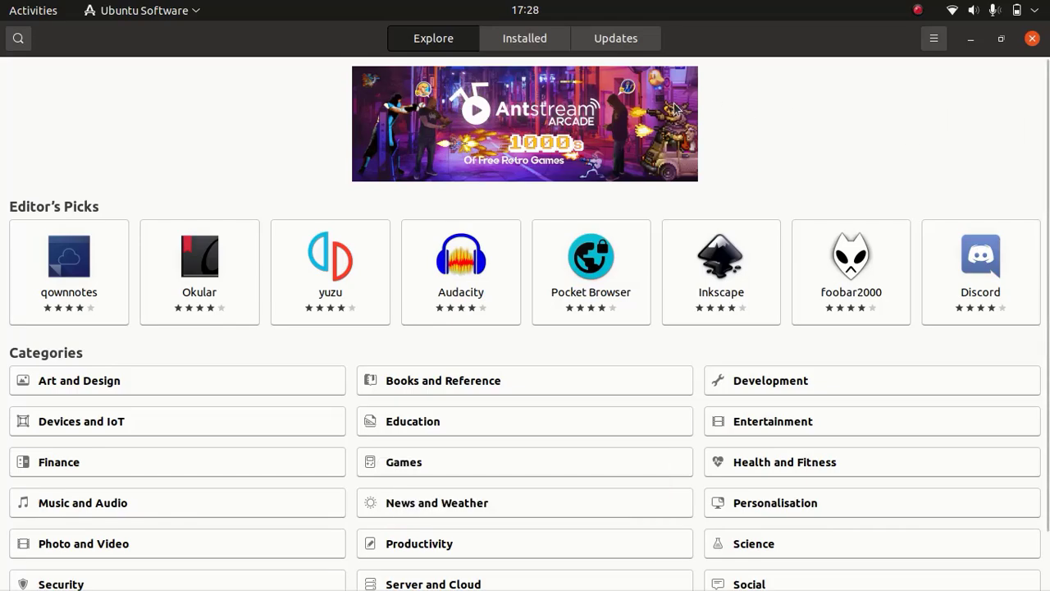
text(extension)
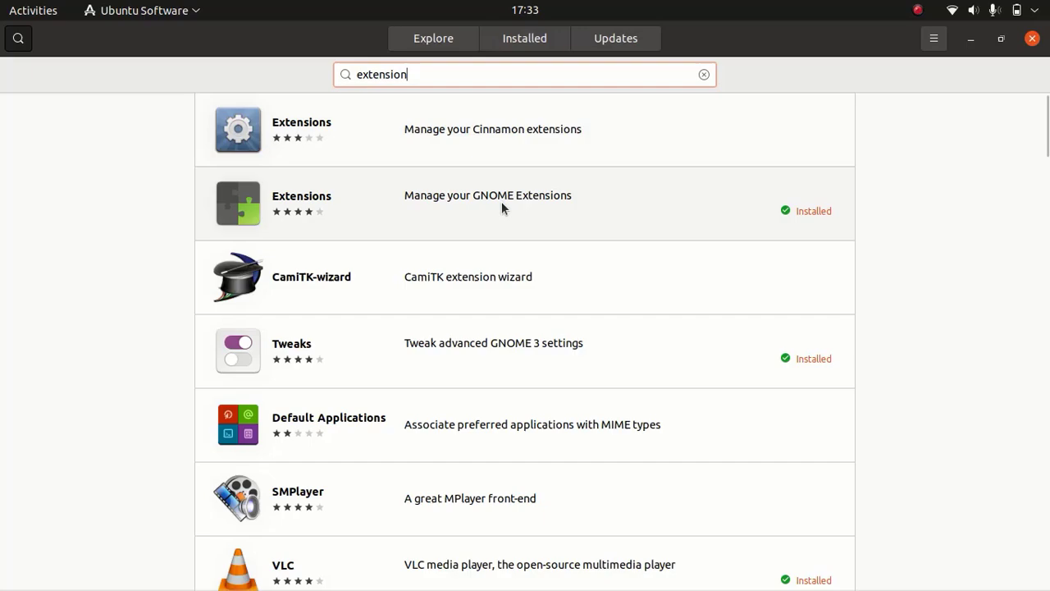
click(485, 210)
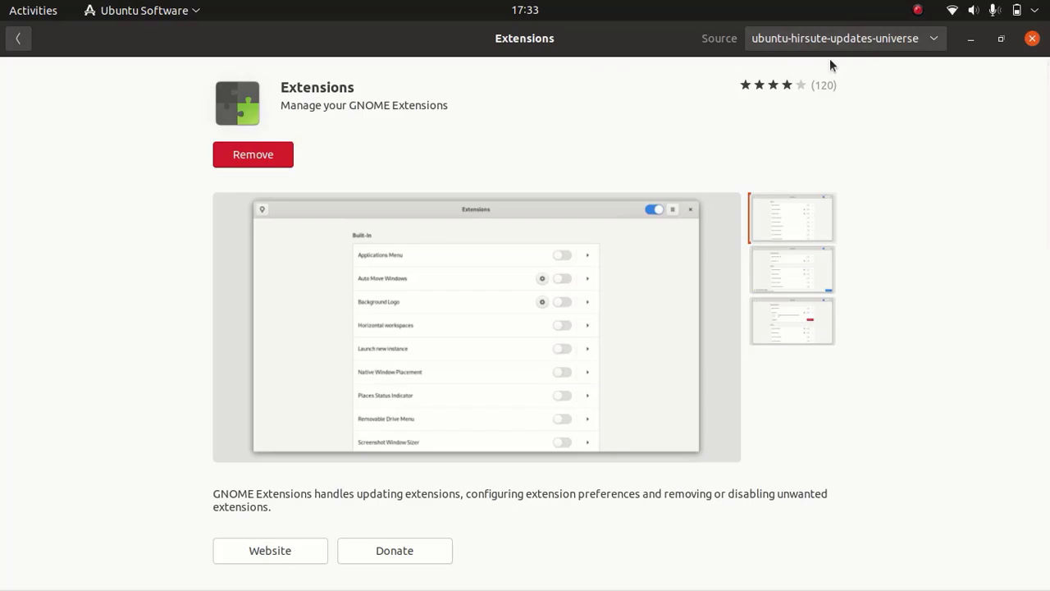
click(1030, 38)
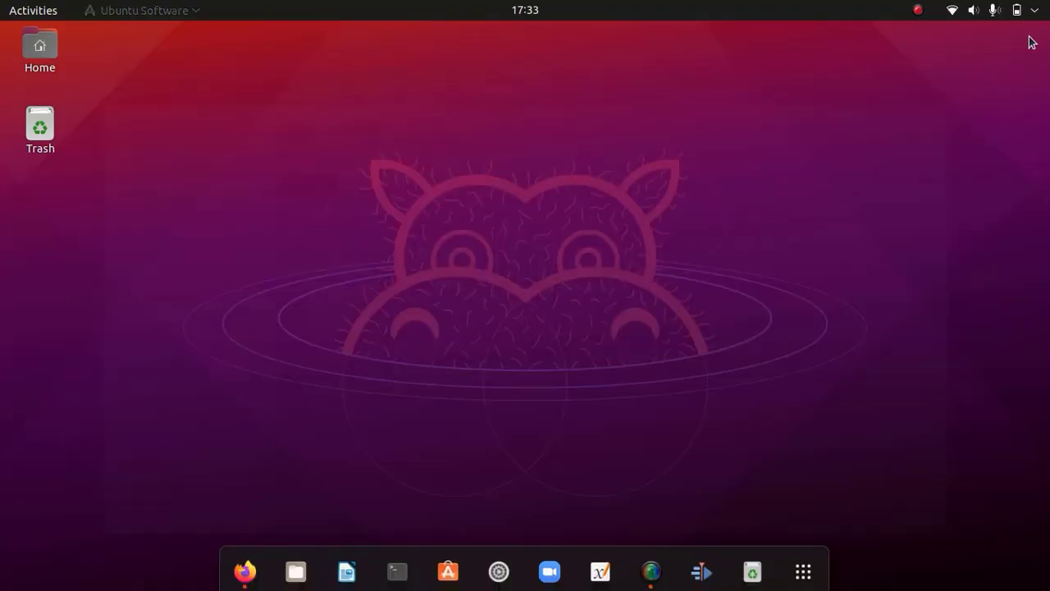
Step: Launch Firefox and load extensions.gnome.org
click(244, 566)
click(295, 71)
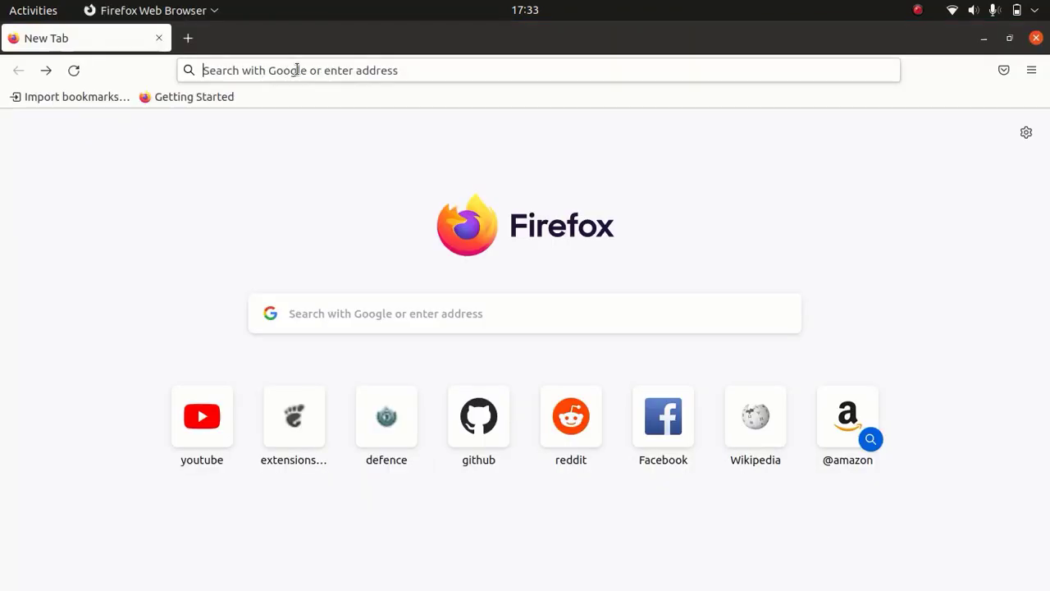
text(ex)
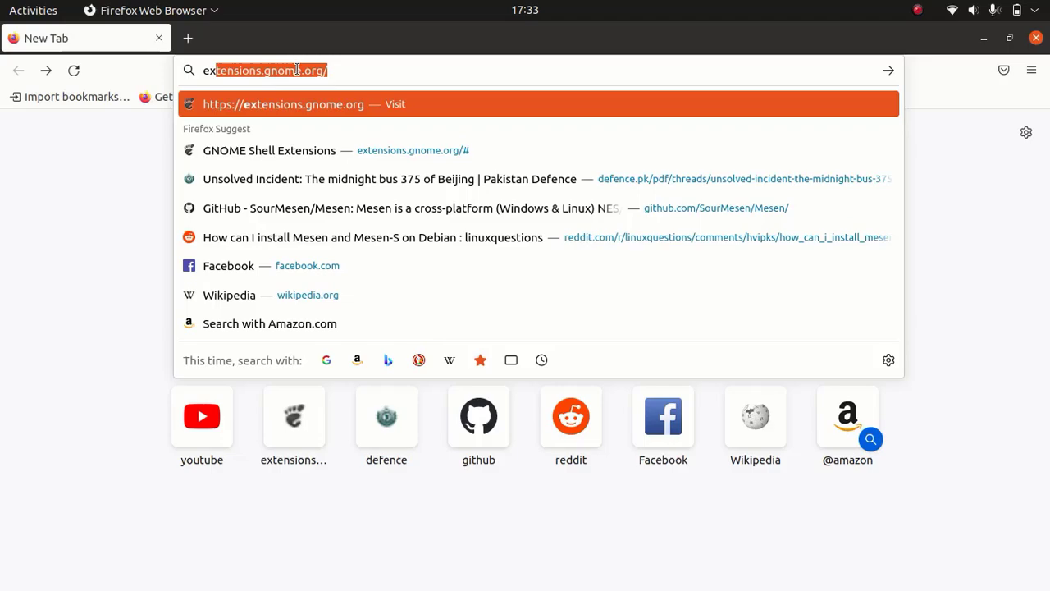
text(tens)
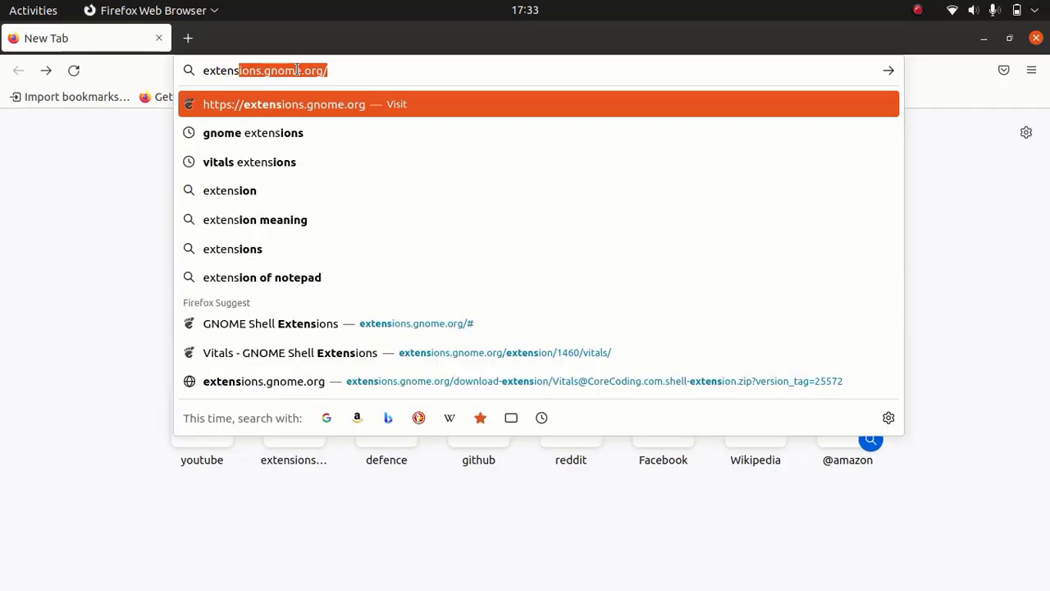
key(Return)
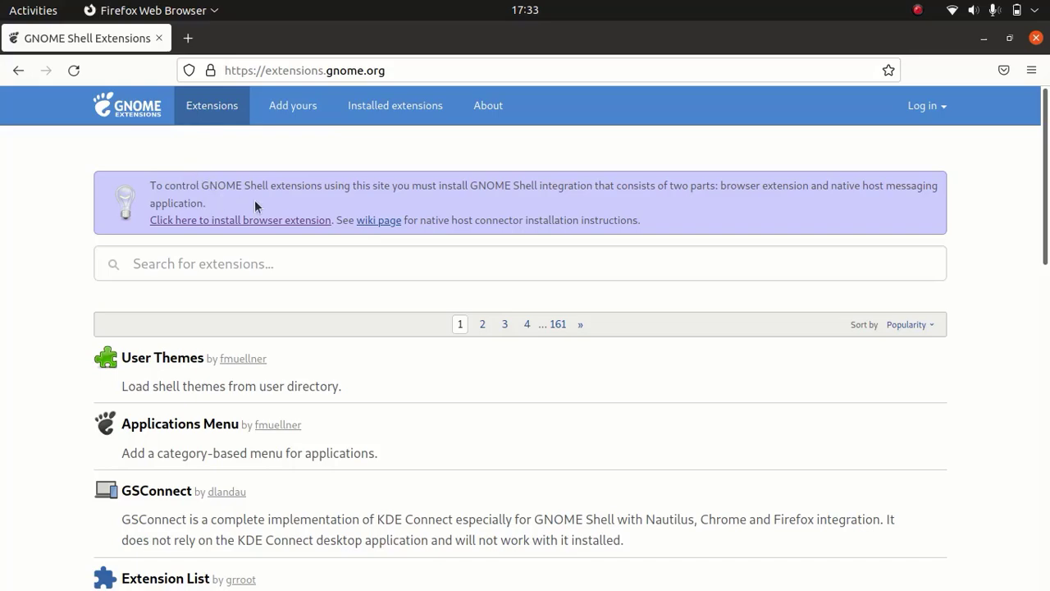
Step: Add the GNOME Shell integration add-on to Firefox and dismiss its confirmation
click(235, 218)
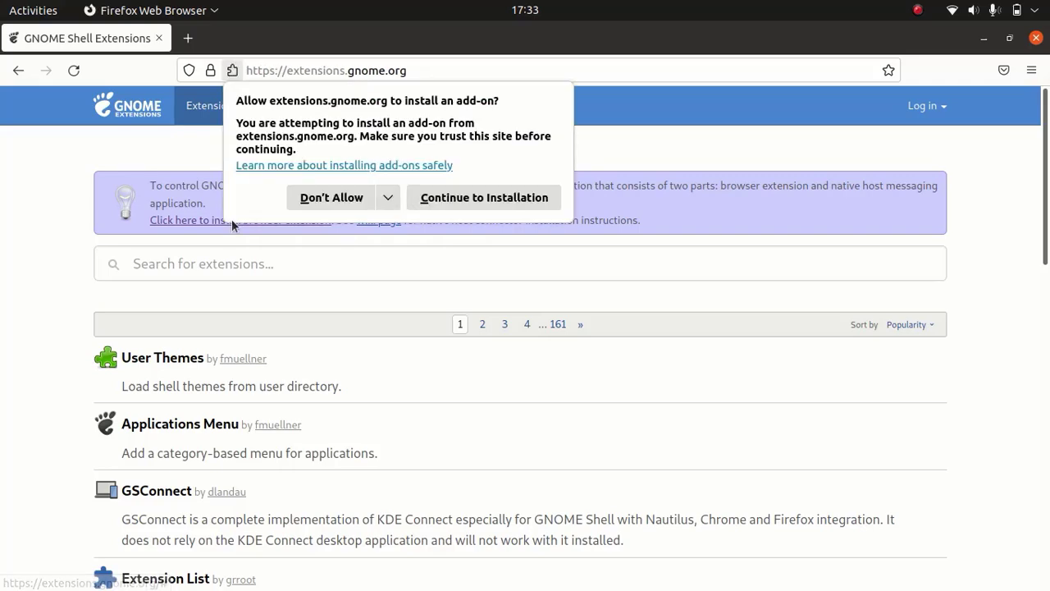
click(420, 201)
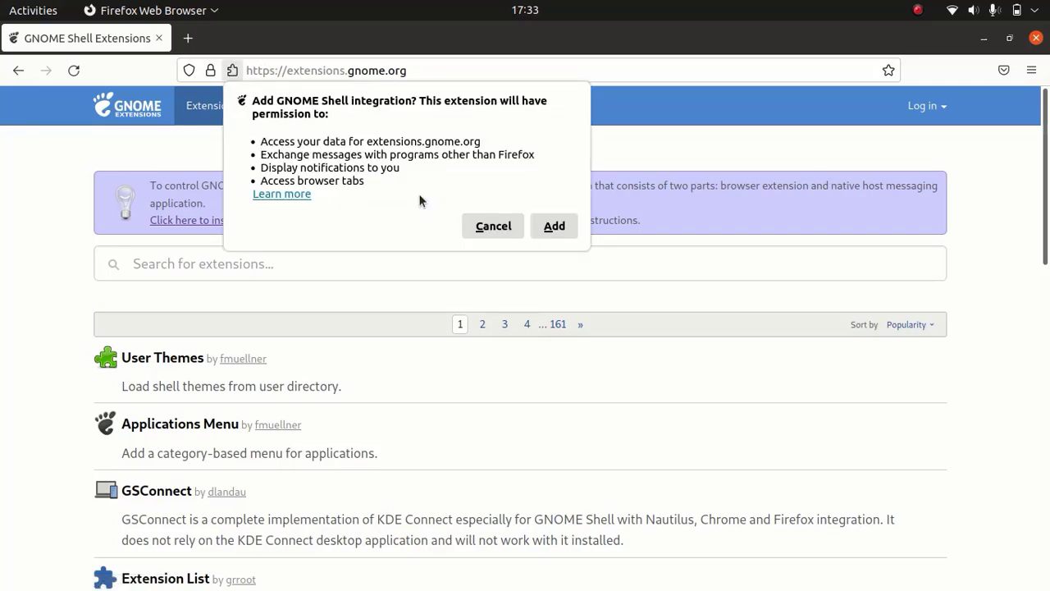
click(553, 231)
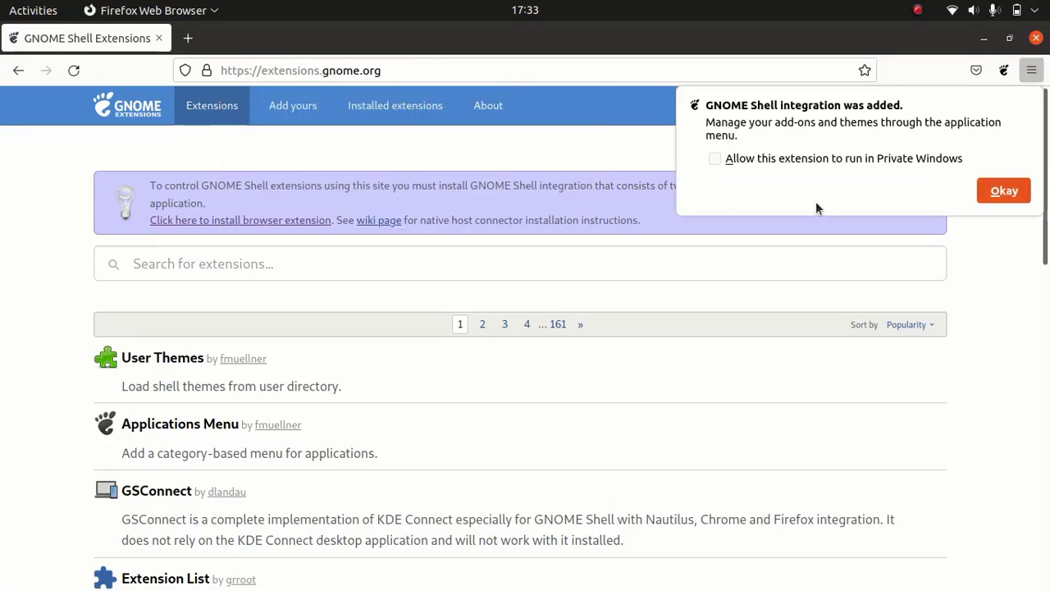
click(991, 201)
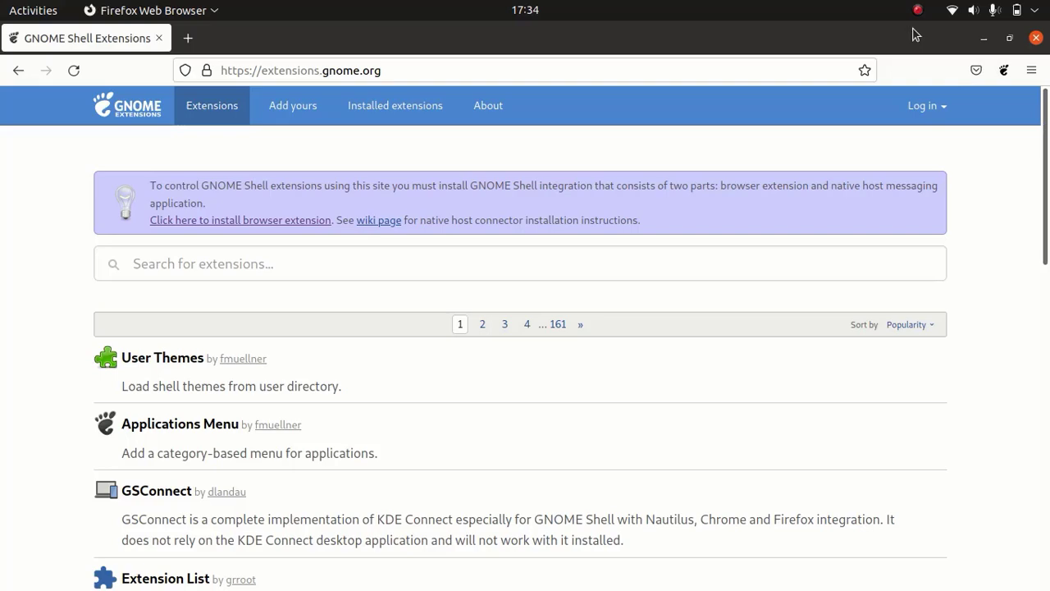
Step: Search the extensions catalogue for 'vitals' and open the Vitals page
click(197, 268)
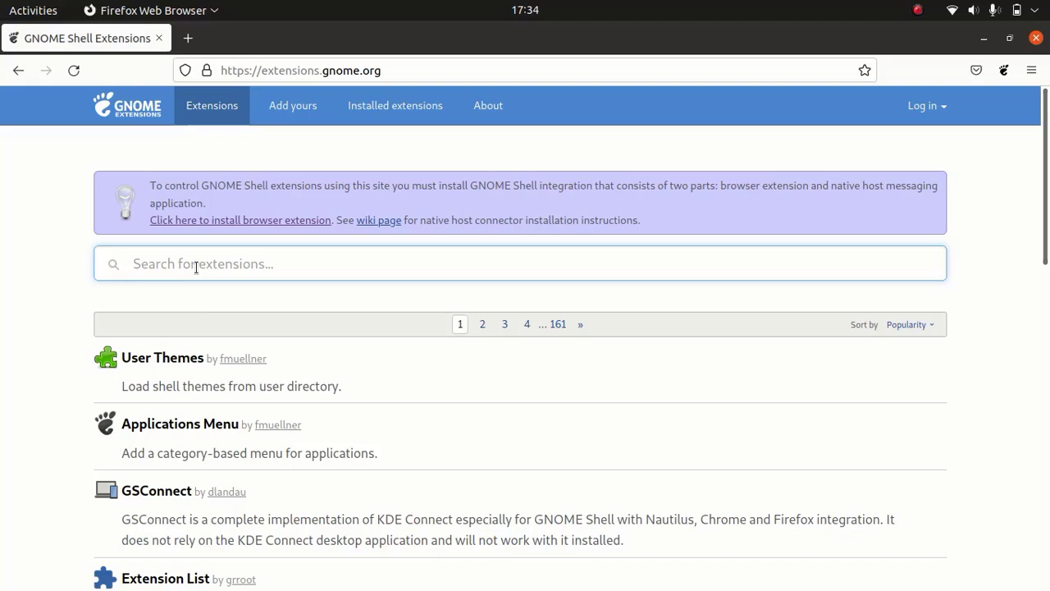
text(vitals)
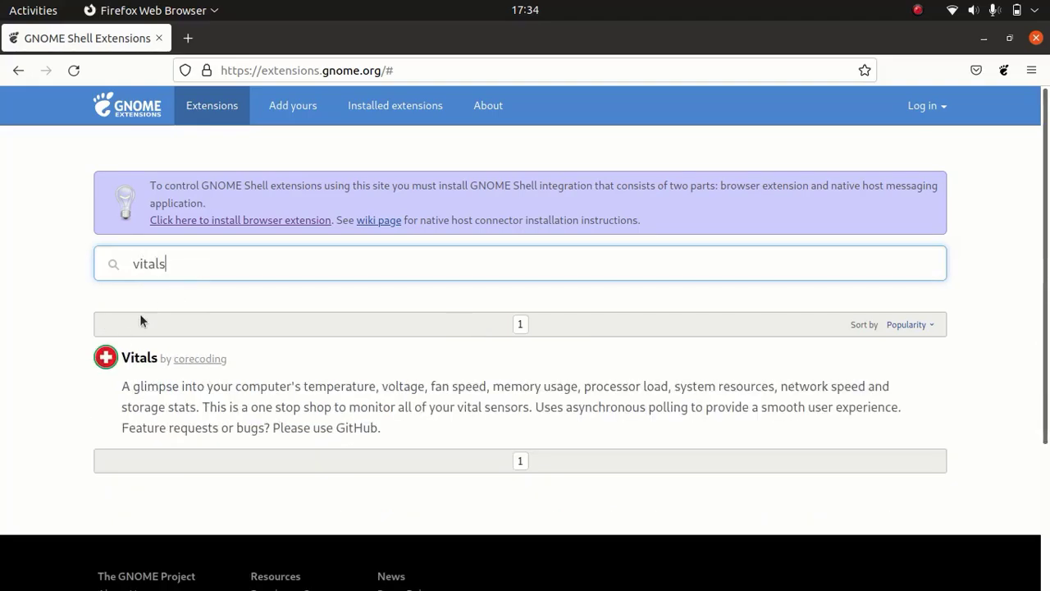
click(136, 361)
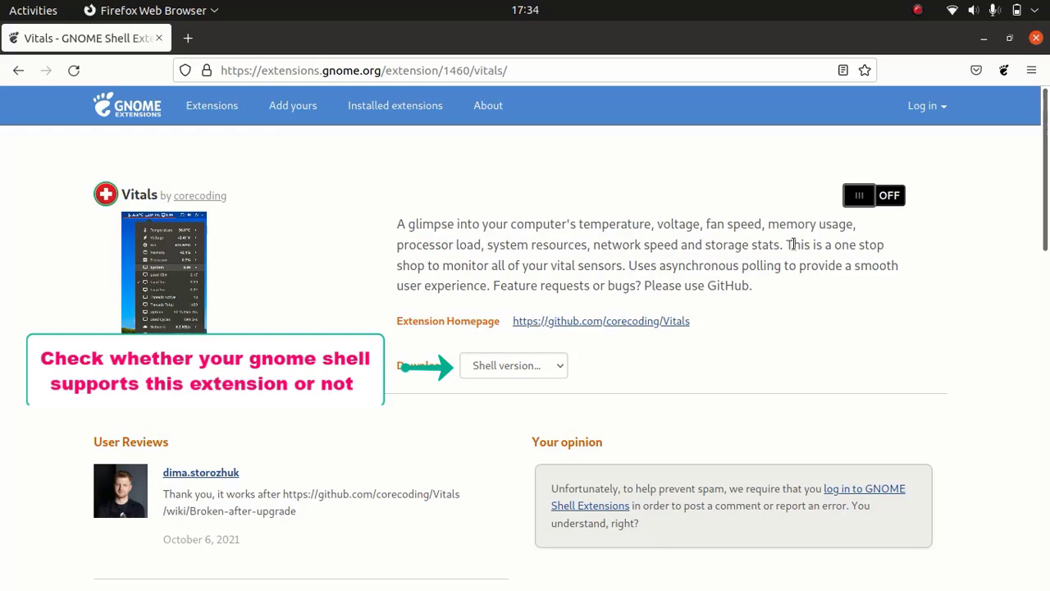
Step: Switch Vitals ON, confirm its installation, and close Firefox
click(883, 197)
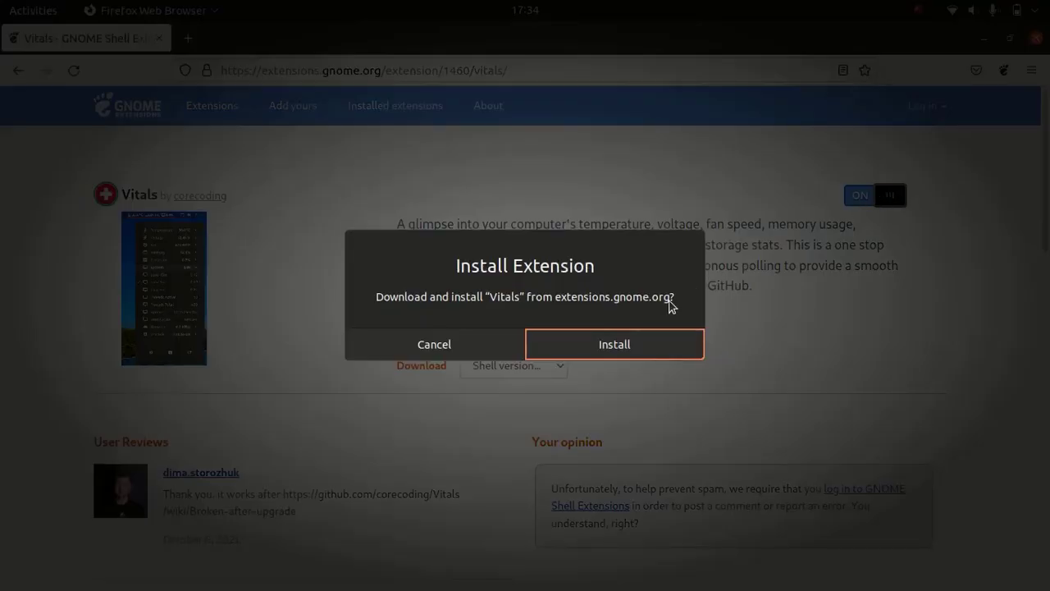
click(616, 337)
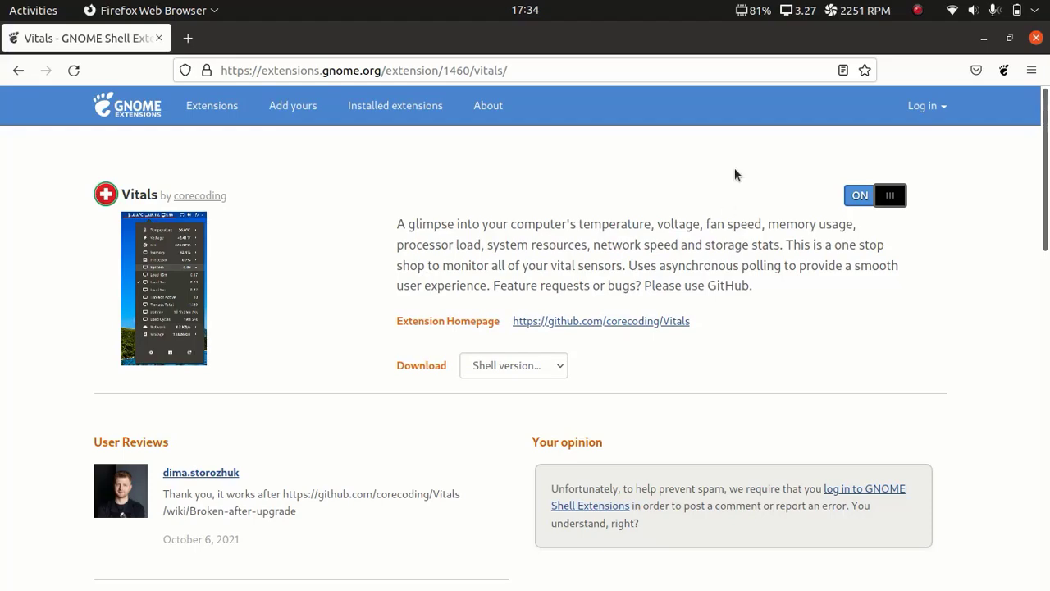
click(1037, 39)
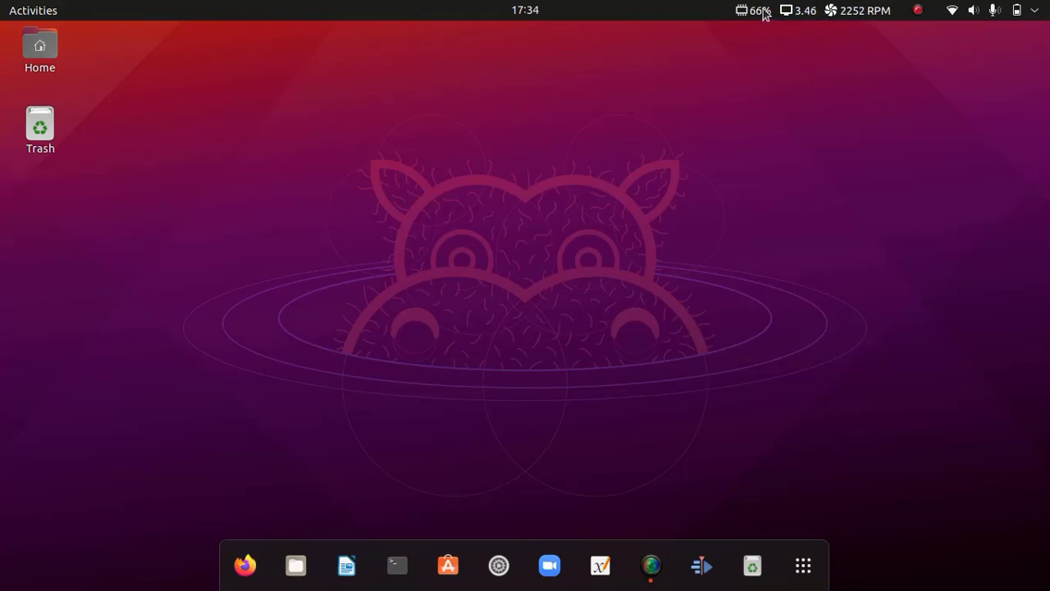
Step: Tick Average under Voltage in the Vitals menu so +15.1 V shows, with BAT0 in0 unticked
click(837, 12)
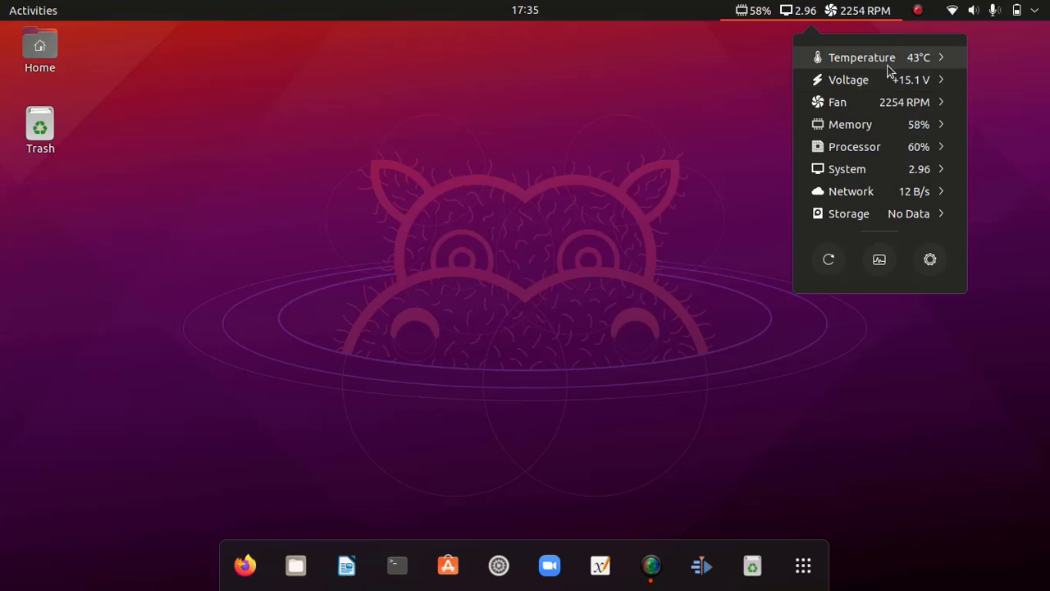
click(888, 65)
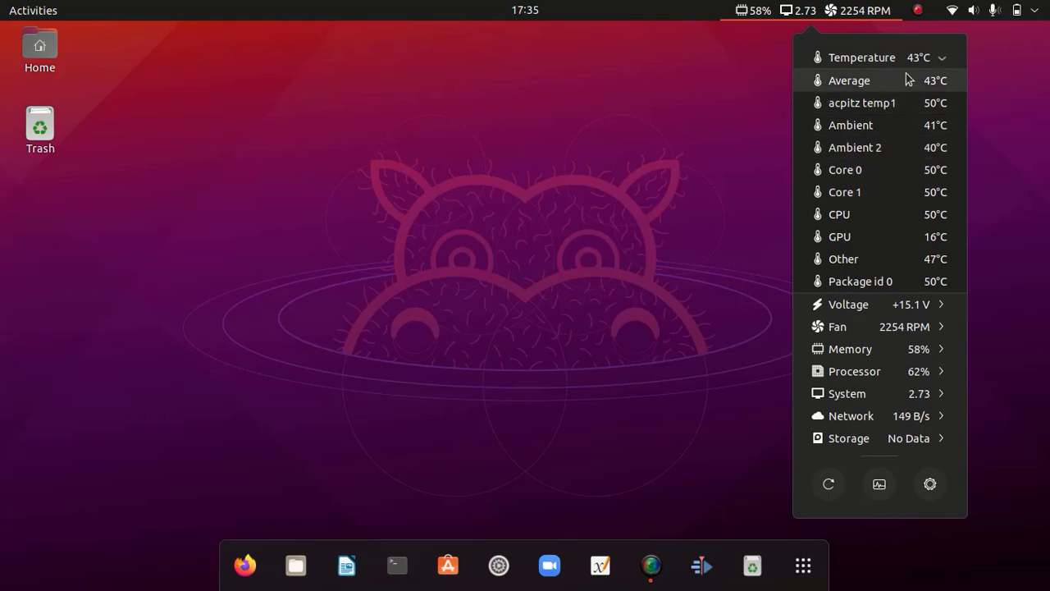
click(942, 59)
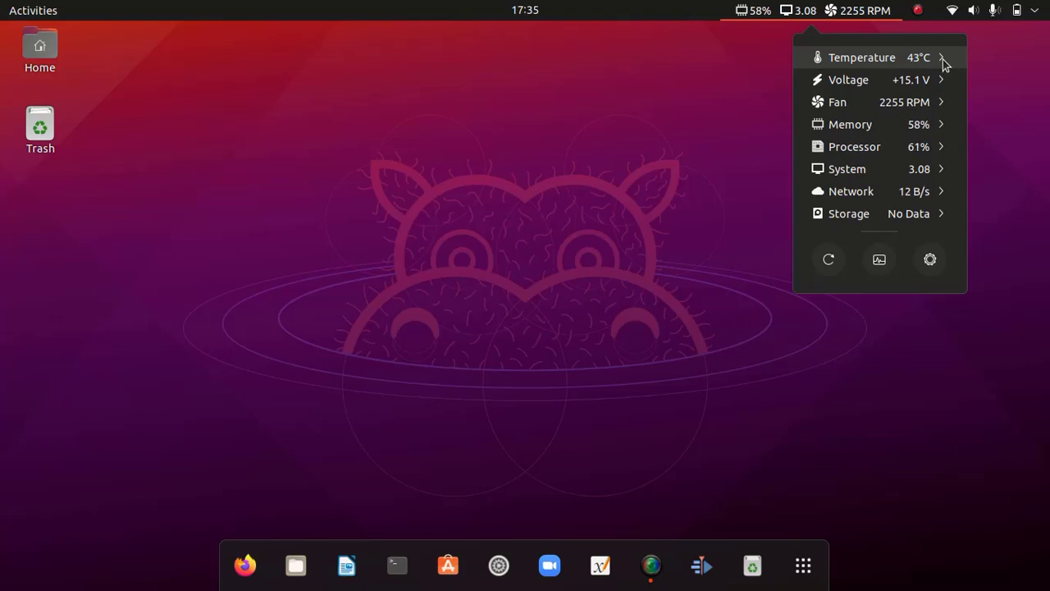
click(880, 82)
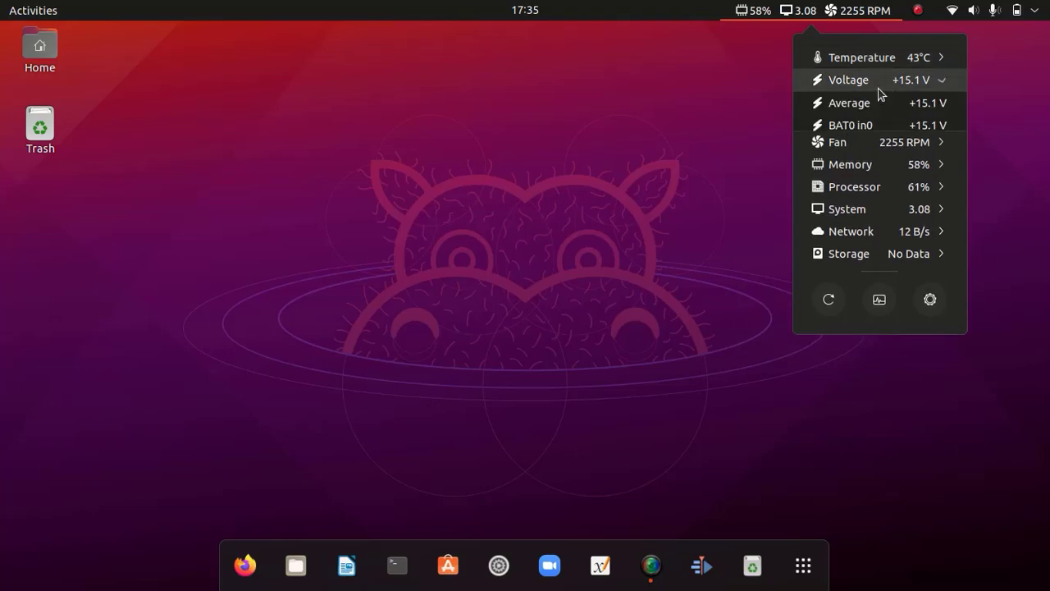
click(885, 102)
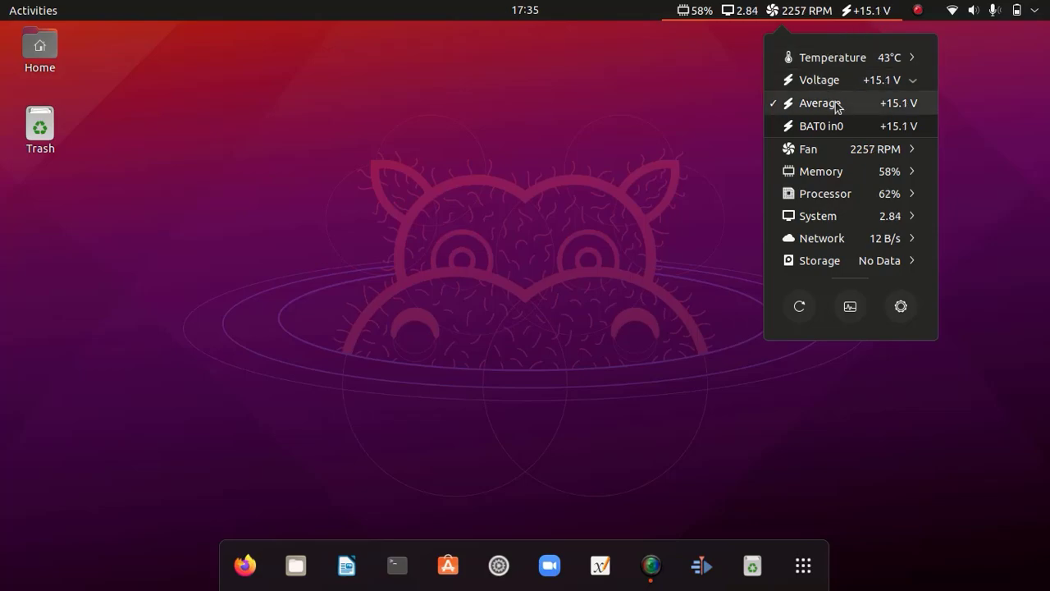
click(794, 127)
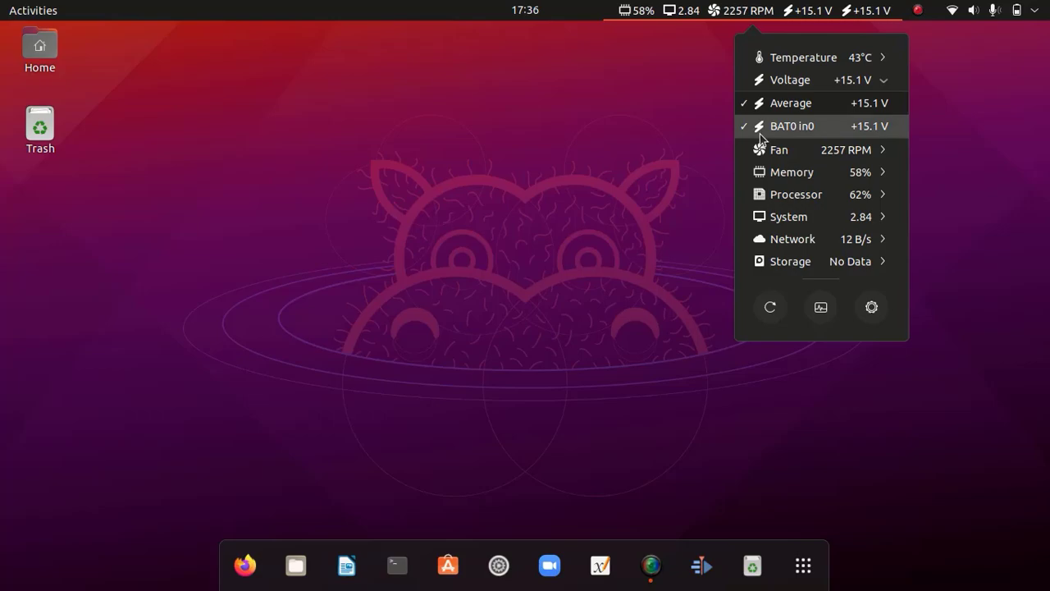
click(760, 131)
click(823, 148)
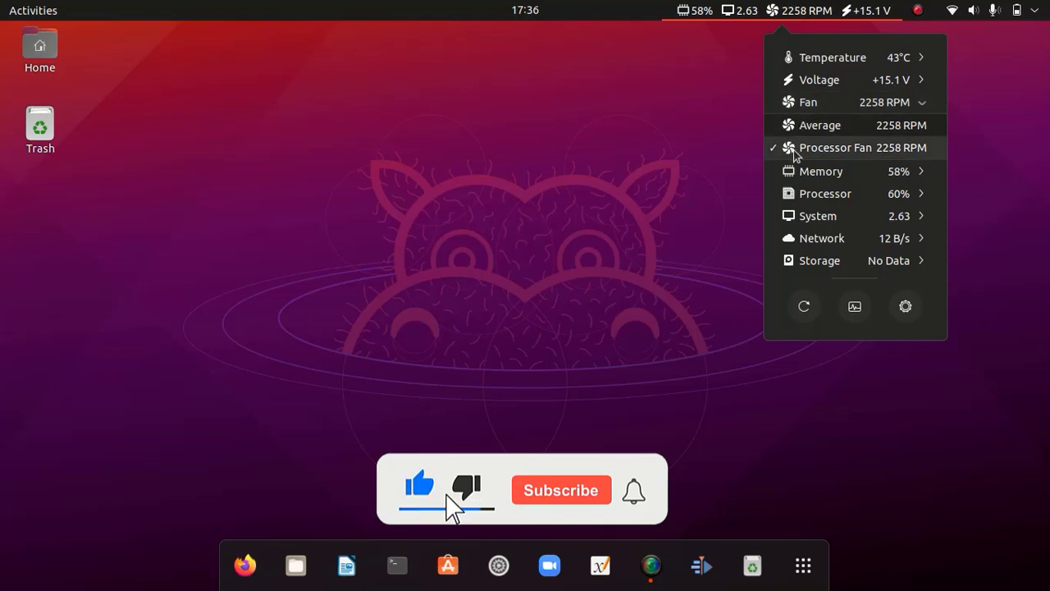
Step: Re-toggle Processor Fan to follow the voltage, then browse Memory, Processor and Network readings
click(821, 148)
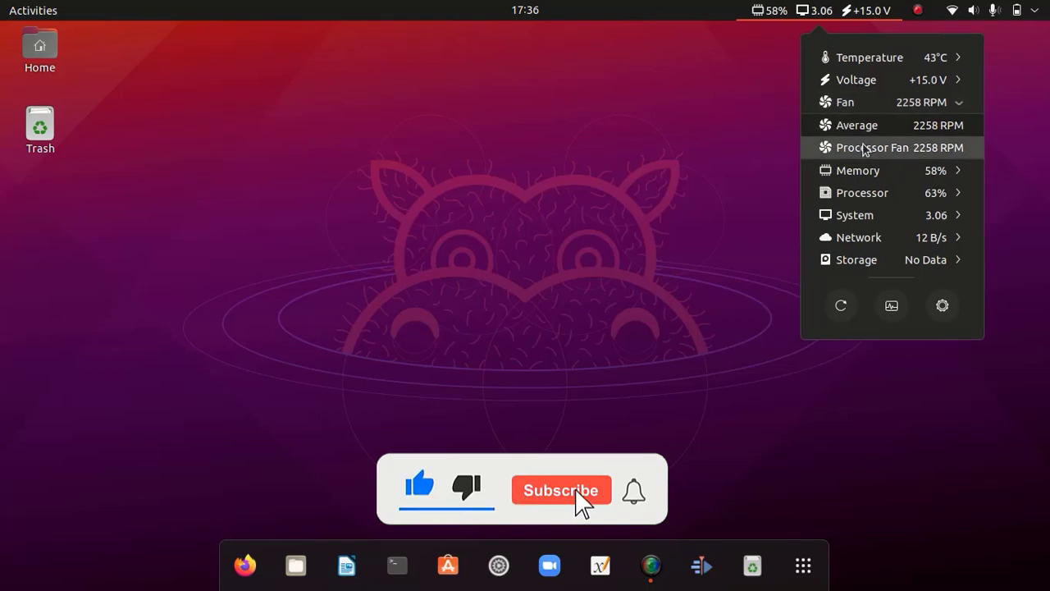
click(845, 178)
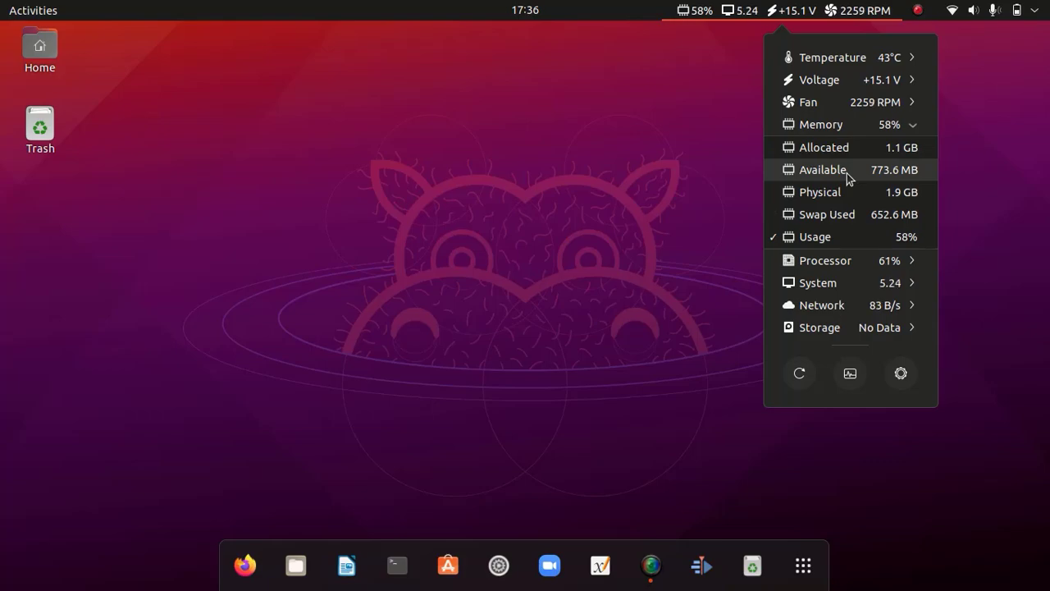
click(818, 263)
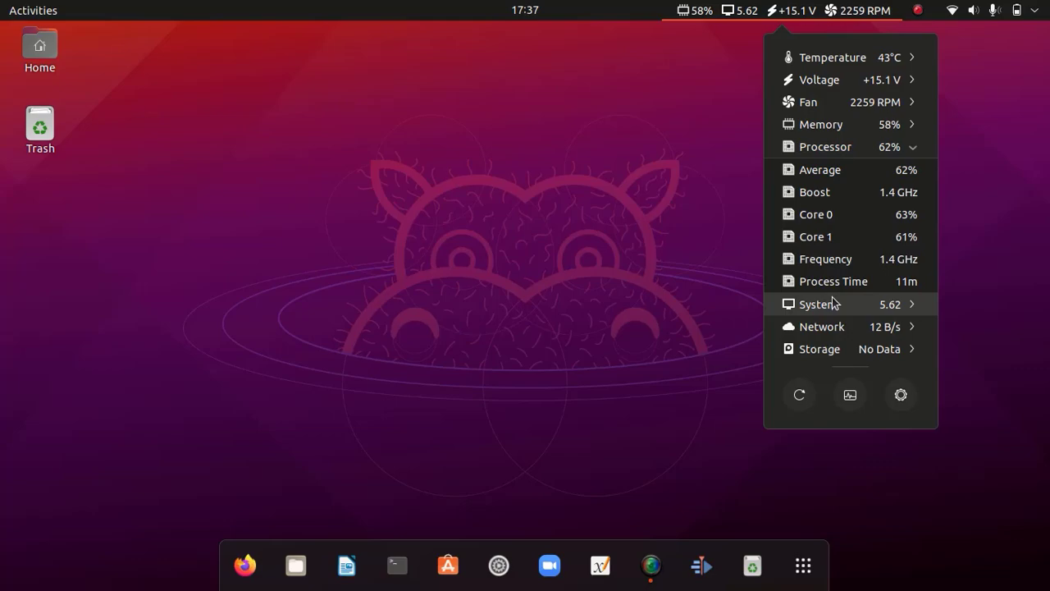
click(833, 327)
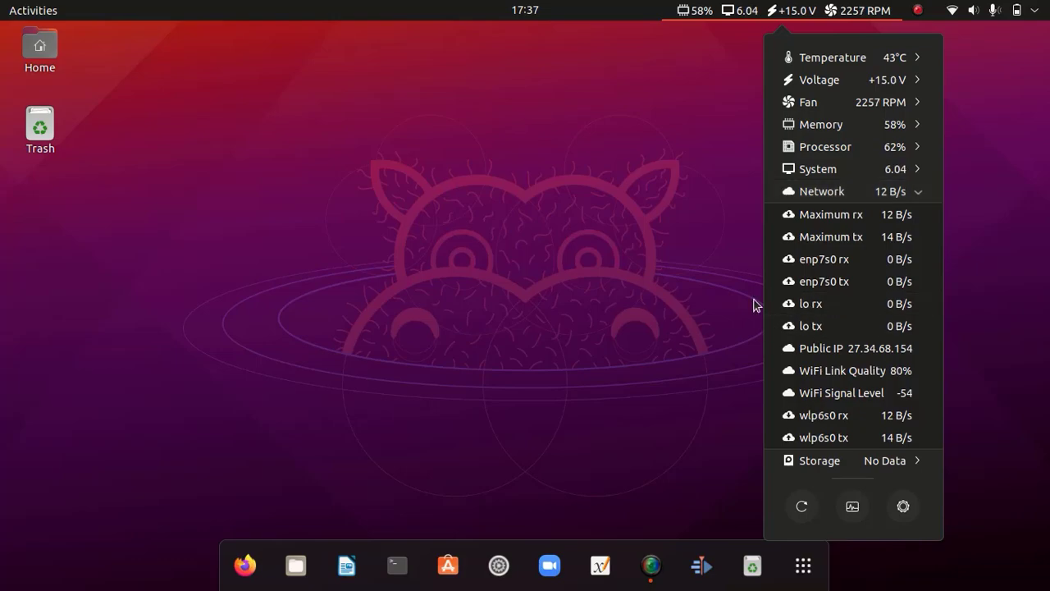
click(686, 304)
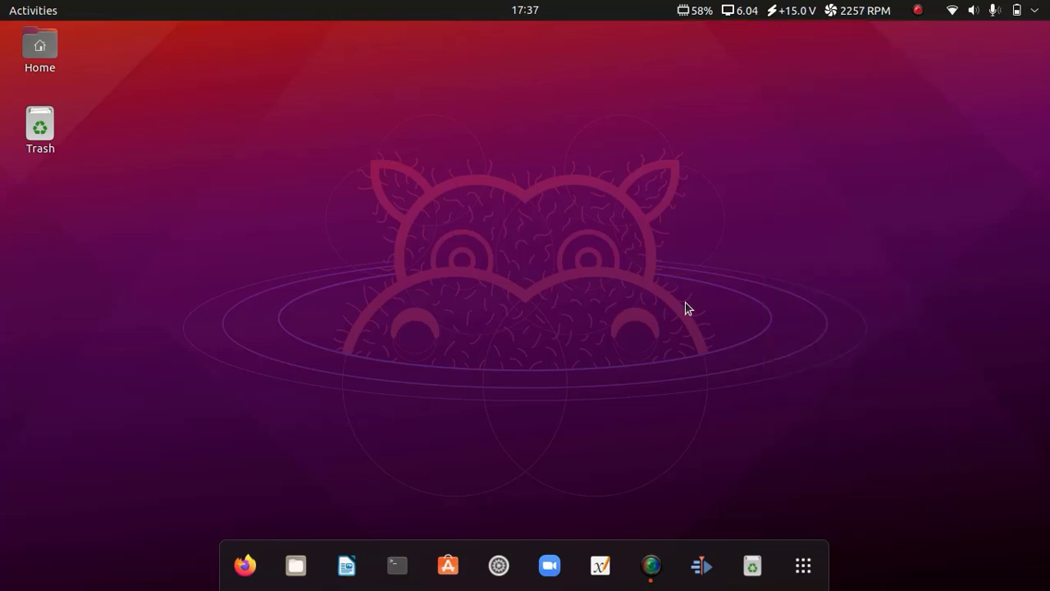